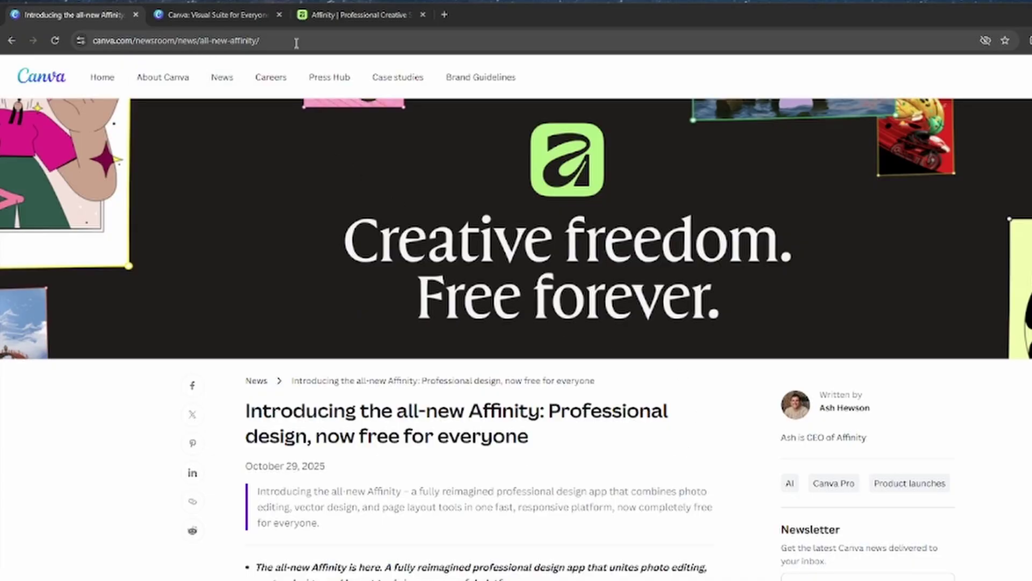
# On the Affinity website, open the free $0 Get Affinity offer and start the sign-up to download.
pyautogui.scroll(-5, 495, 533)
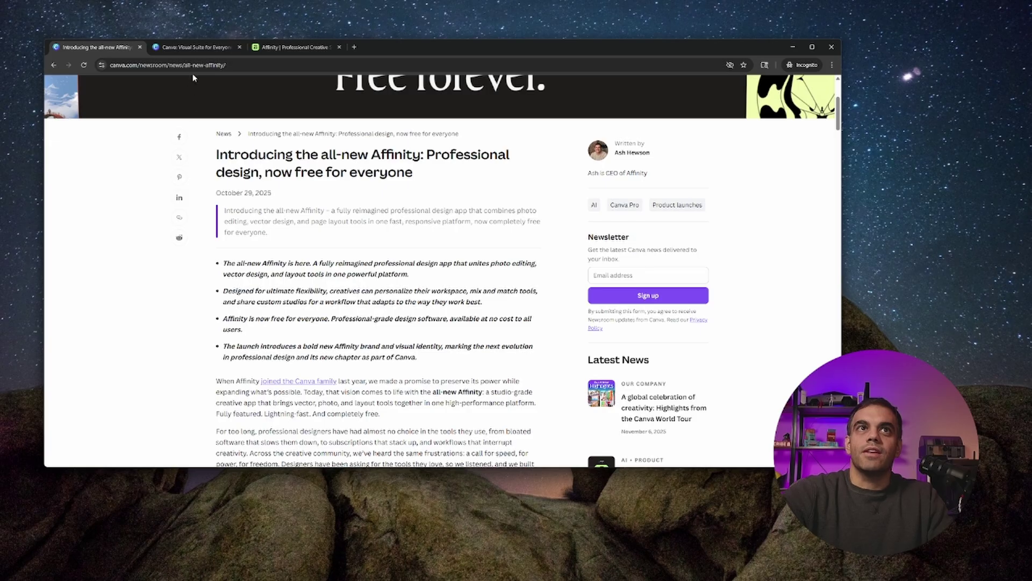
pyautogui.click(216, 14)
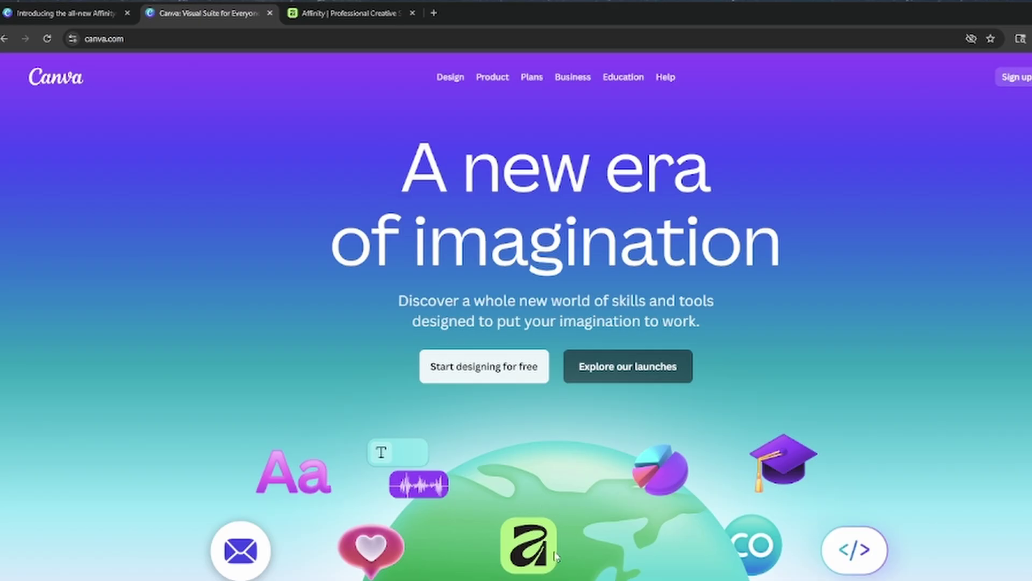
pyautogui.click(347, 15)
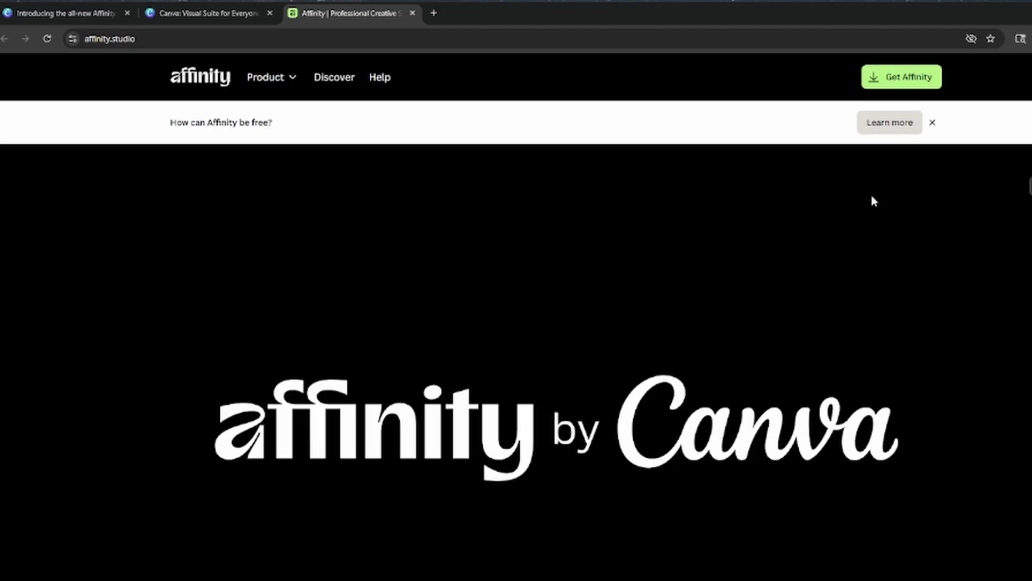
pyautogui.click(887, 86)
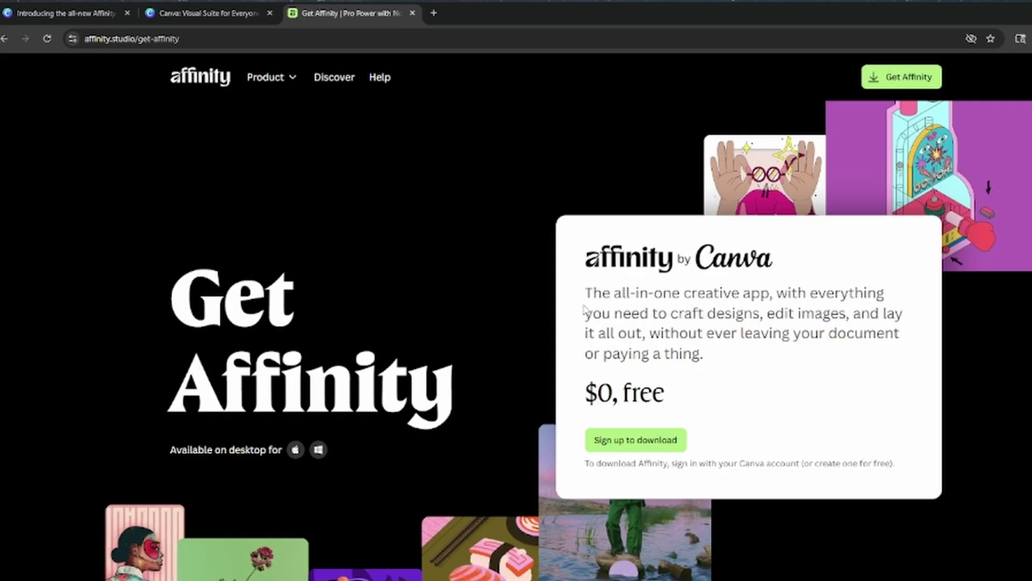
pyautogui.moveTo(586, 402); pyautogui.dragTo(666, 398)
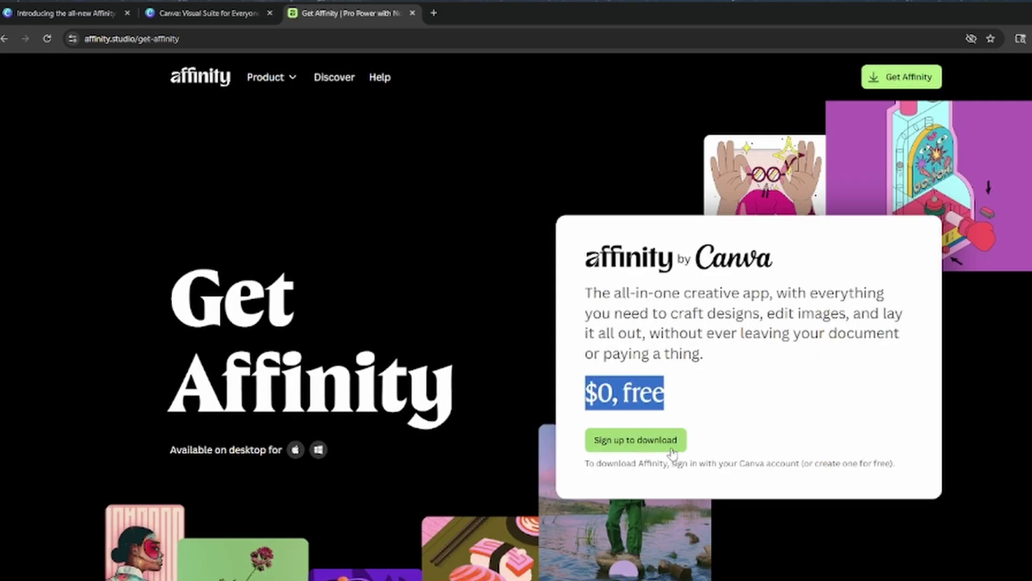
pyautogui.click(645, 447)
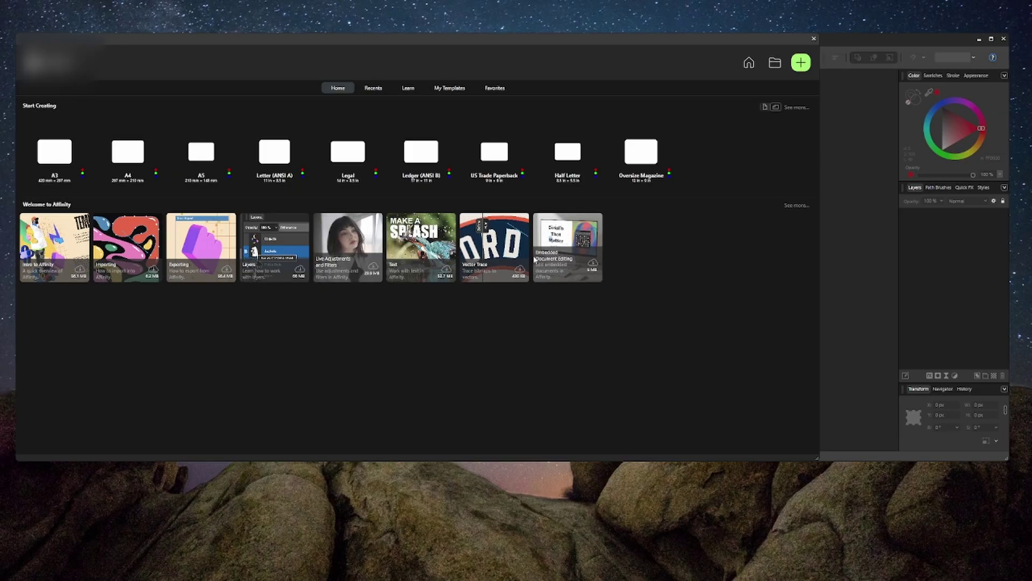
# Open the Text tutorial with the kingfisher 'Make a Splash' sample and move its video aside.
pyautogui.click(421, 240)
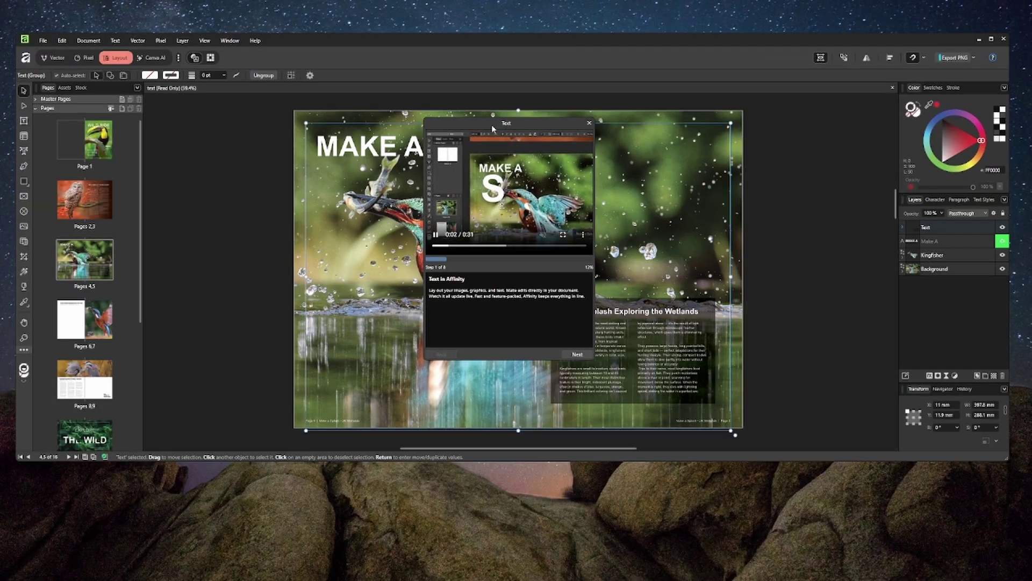
pyautogui.moveTo(492, 128); pyautogui.dragTo(212, 190)
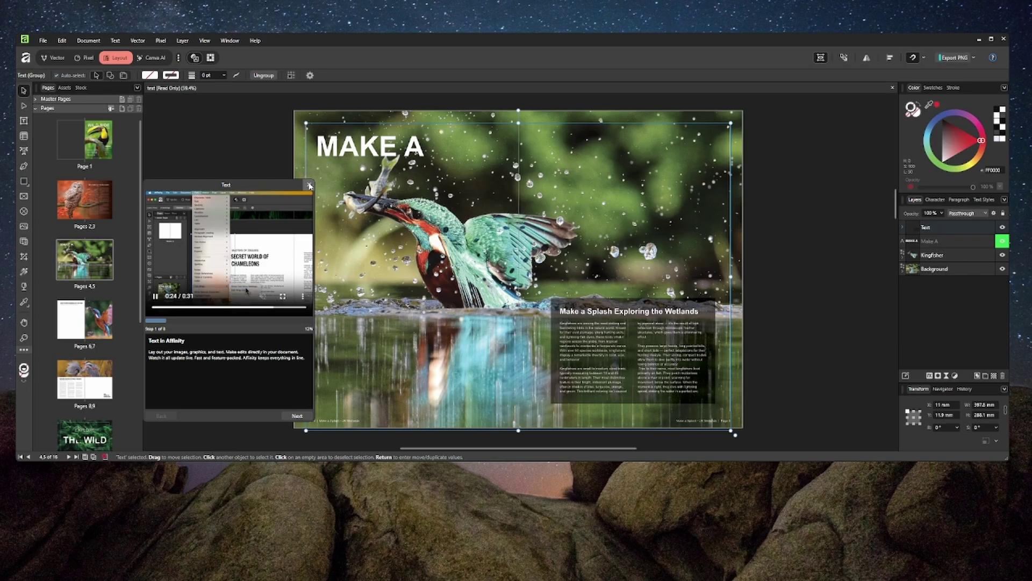
# Close the tutorial video and browse the chameleon, owl and kingfisher spreads, ending on Pages 6–7.
pyautogui.click(309, 185)
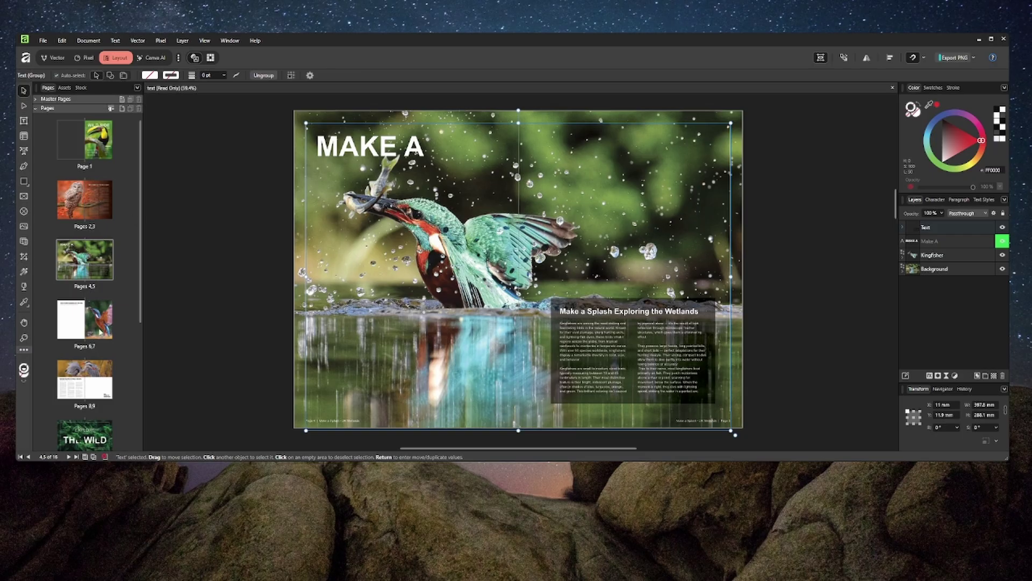
pyautogui.scroll(-4, 141, 226)
pyautogui.click(98, 355)
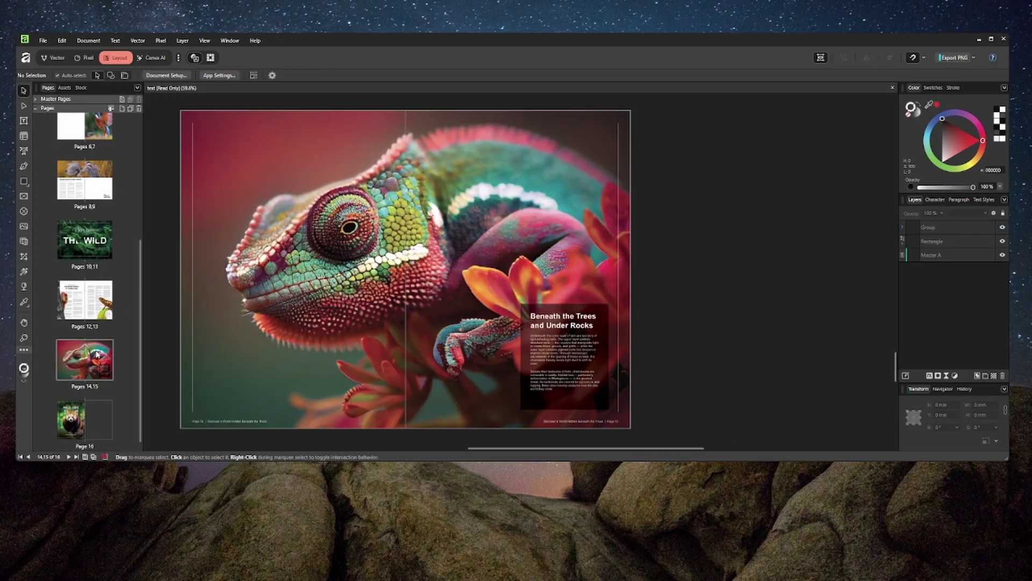
pyautogui.click(85, 300)
pyautogui.scroll(3, 94, 215)
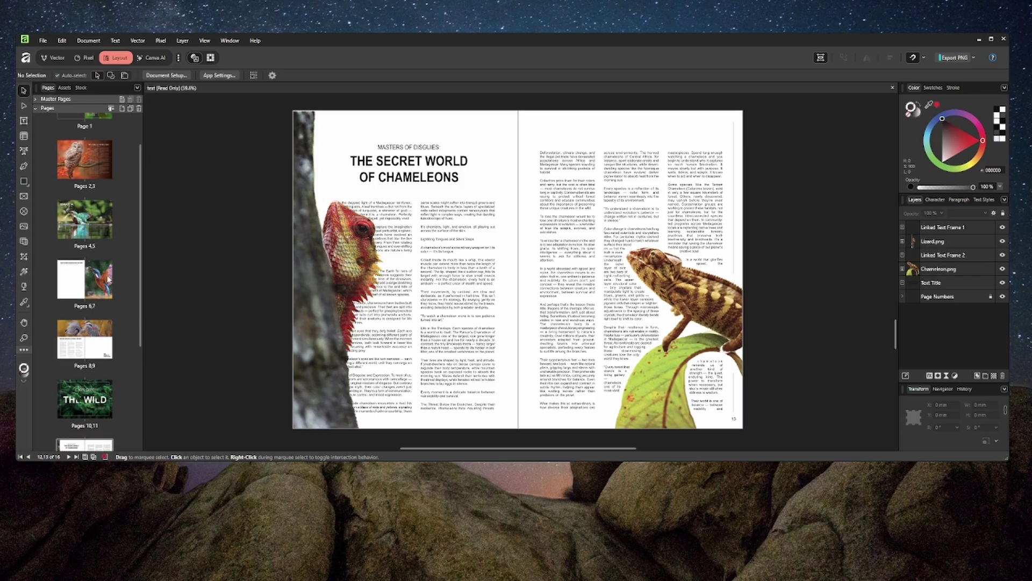
pyautogui.click(93, 175)
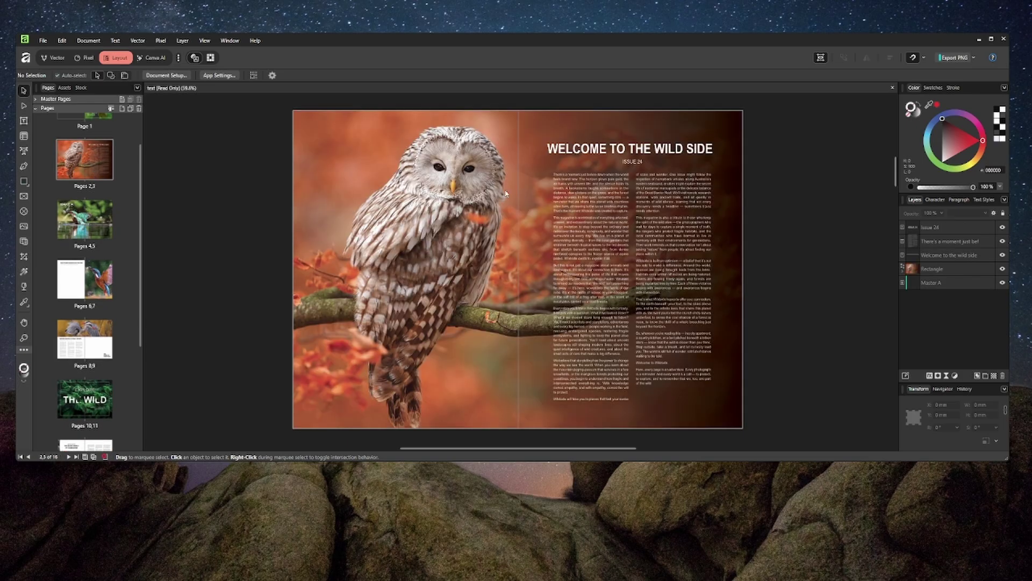
pyautogui.click(107, 215)
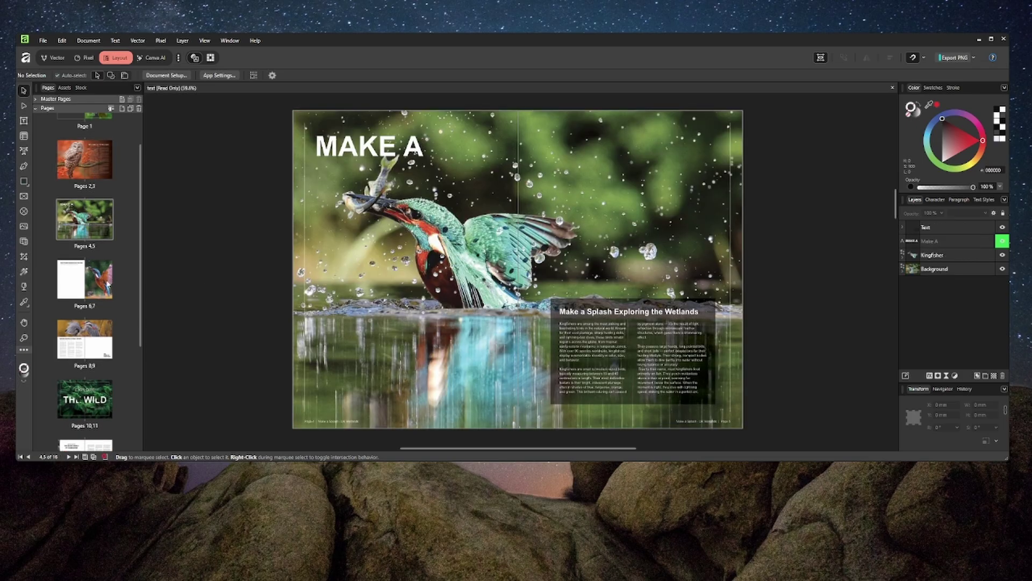
pyautogui.click(107, 284)
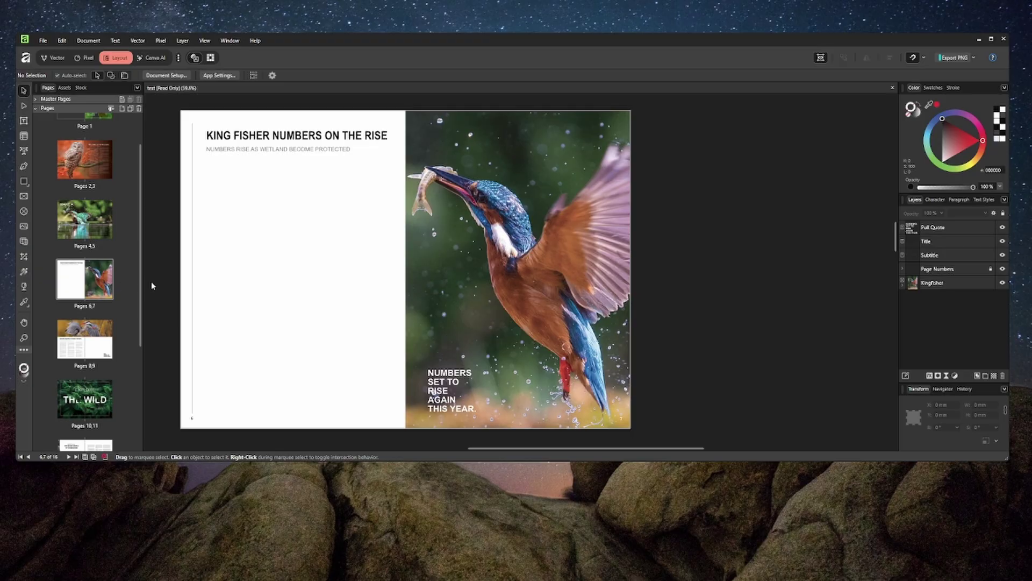
# Close the sample magazine document from the File menu, leaving the workspace empty.
pyautogui.click(48, 43)
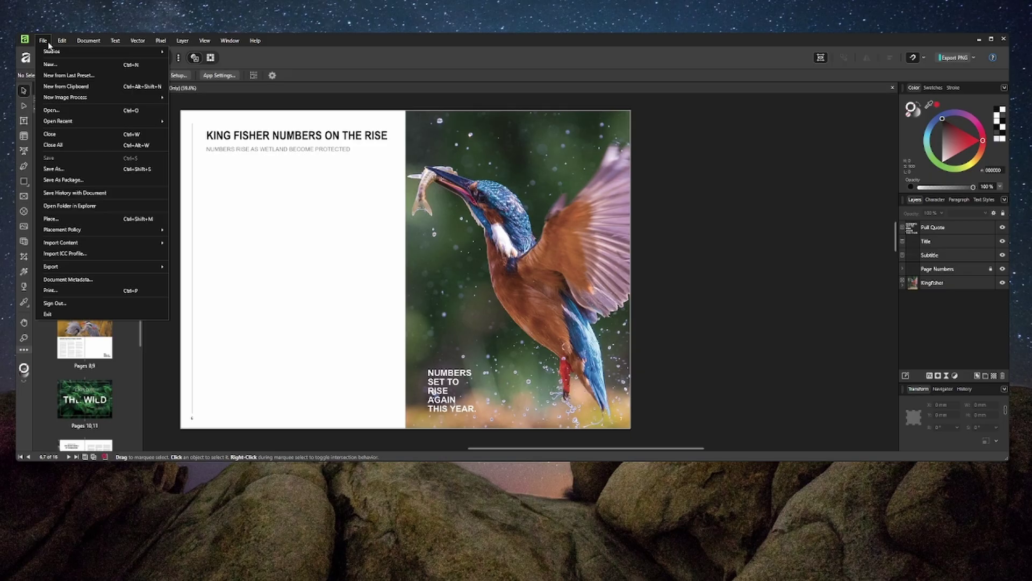
pyautogui.click(75, 134)
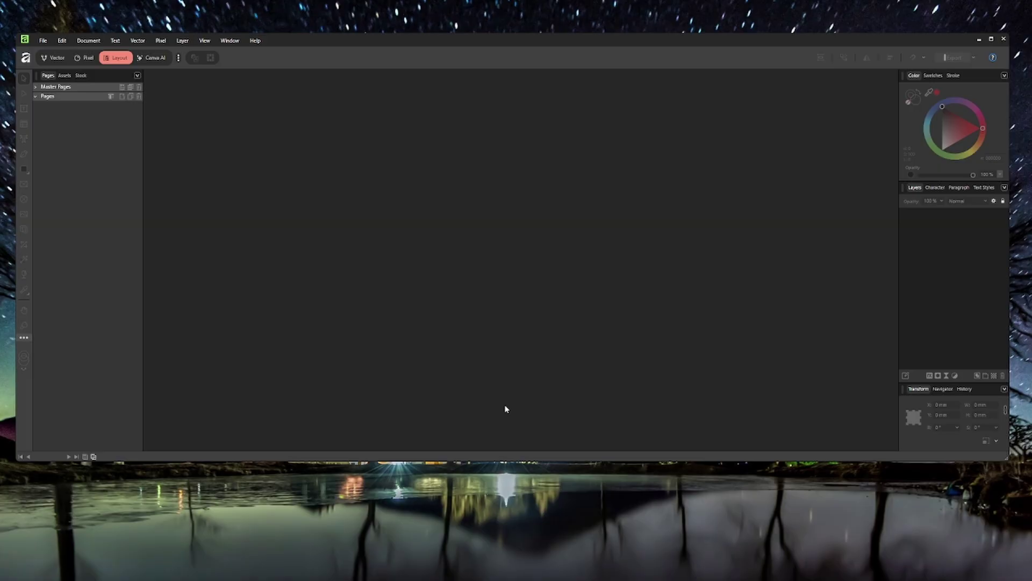
pyautogui.click(43, 41)
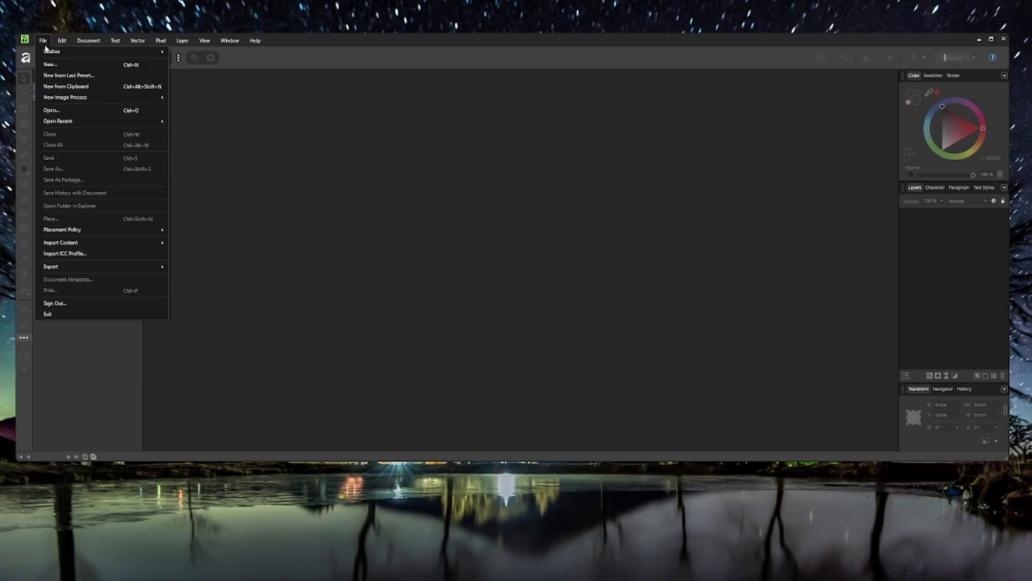
# Open the welcome packet PDF, getting PDF Options with all pages and missing fonts mapped to Arial.
pyautogui.click(66, 112)
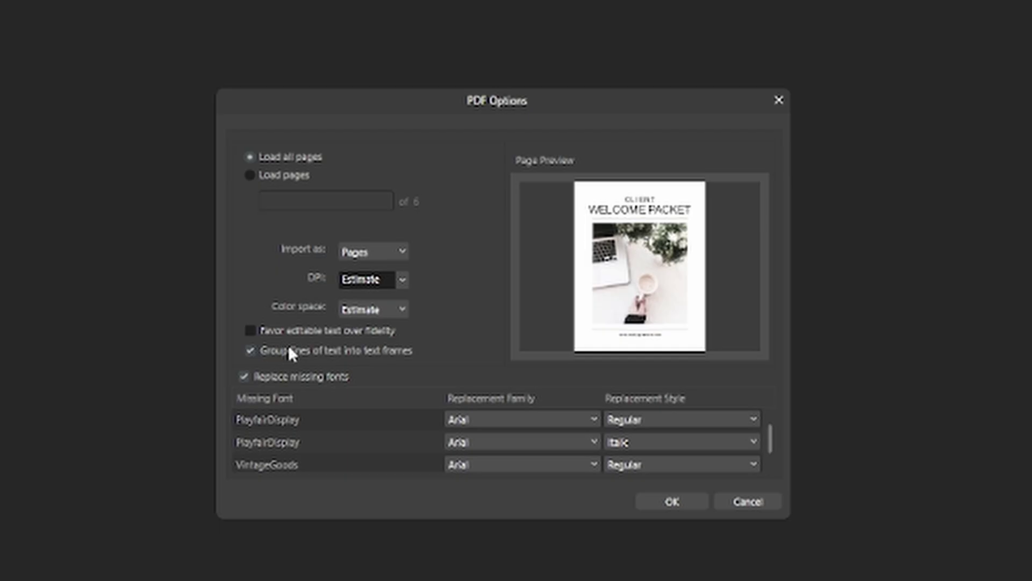
# Import the PDF and change the cover title to 'CLIENT WELCOME PACKET2', widening its frame to one line.
pyautogui.click(670, 501)
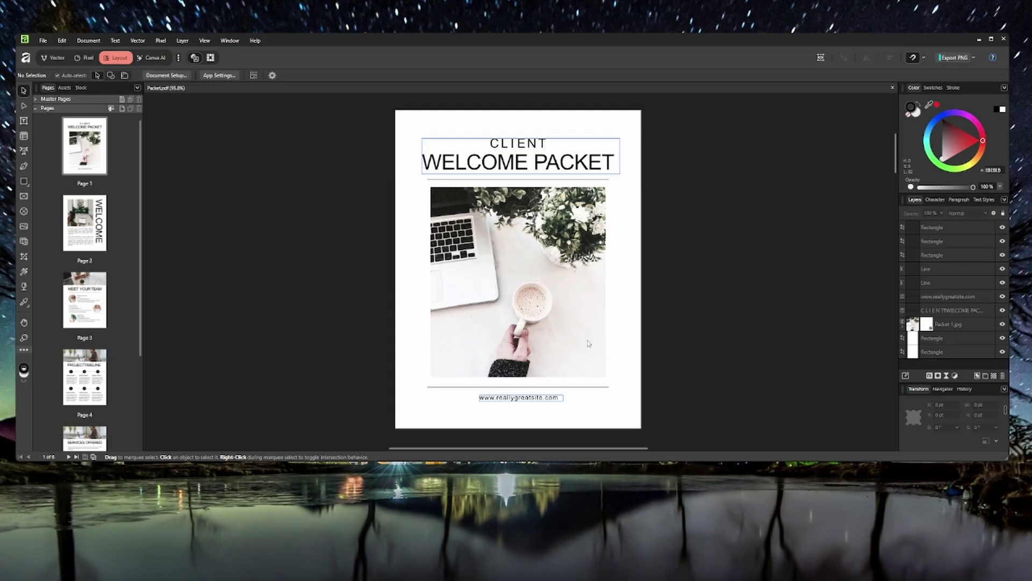
pyautogui.click(492, 150)
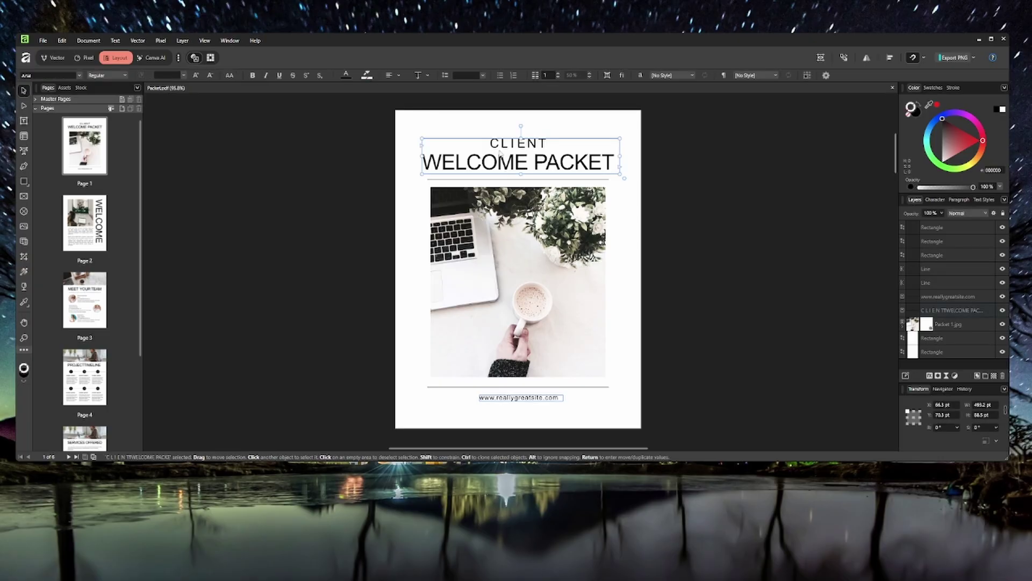
pyautogui.doubleClick(499, 144)
pyautogui.moveTo(498, 144); pyautogui.dragTo(616, 165)
pyautogui.click(616, 165)
pyautogui.write('2')
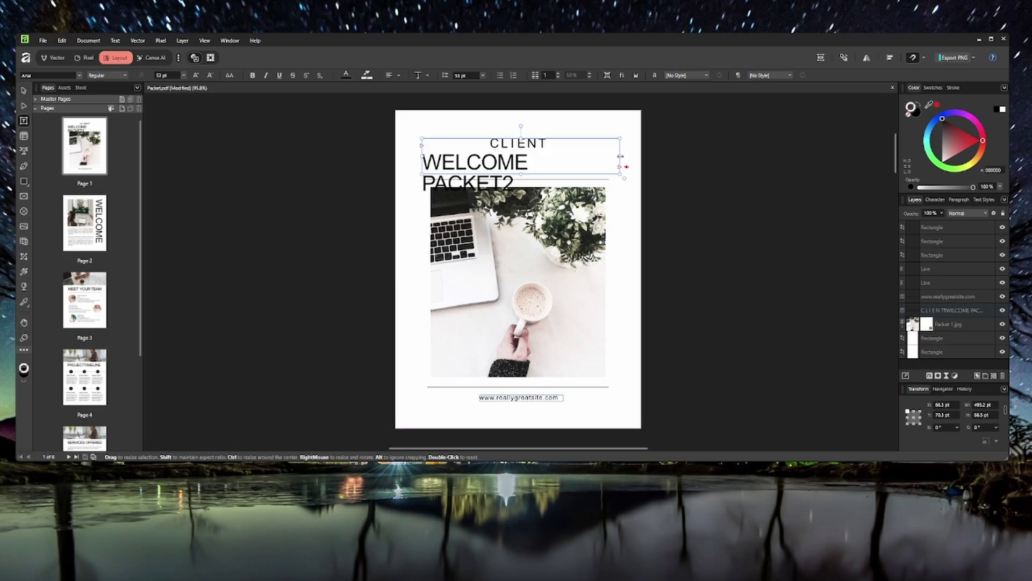
pyautogui.moveTo(620, 156); pyautogui.dragTo(632, 155)
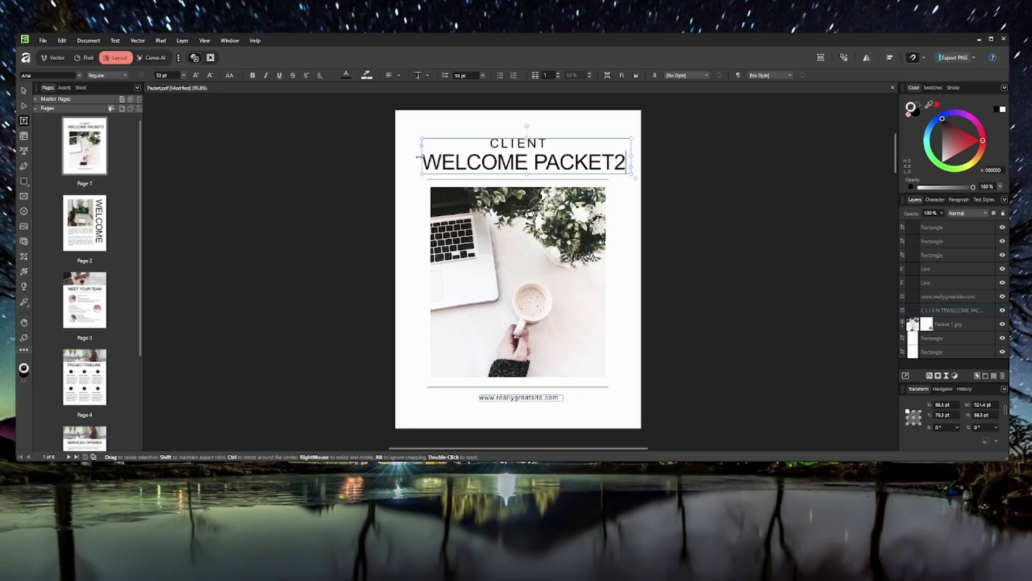
pyautogui.moveTo(421, 156); pyautogui.dragTo(412, 157)
# Select the laptop photo frame with the Move tool.
pyautogui.click(500, 226)
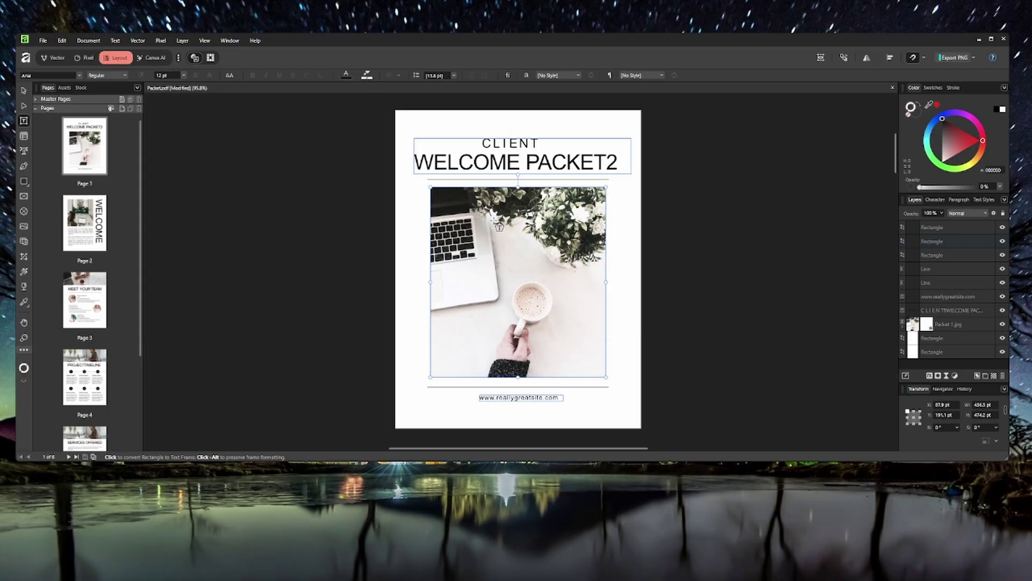
pyautogui.press('v')
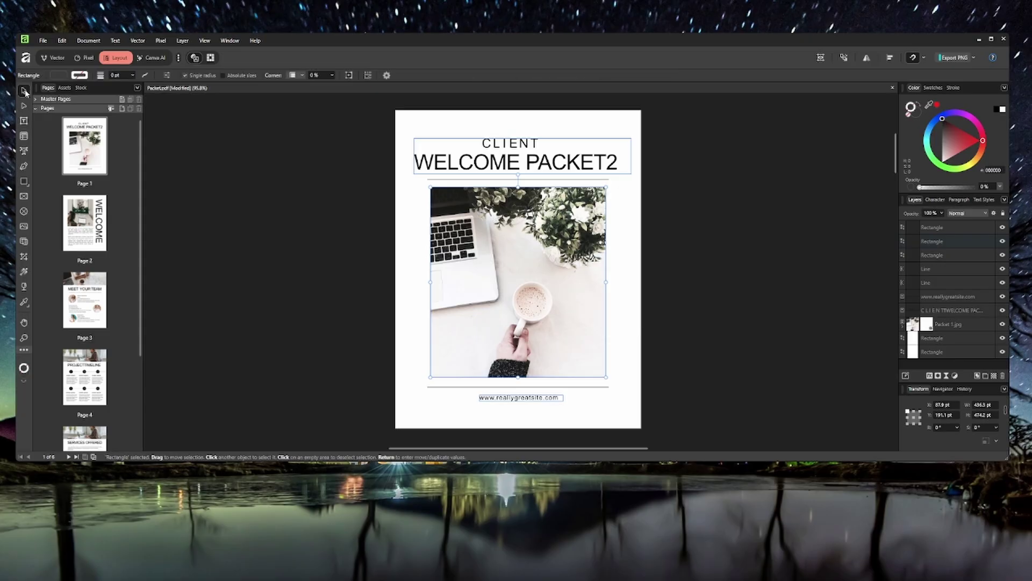
pyautogui.click(484, 252)
# Nudge the photo frame and delete the page-sized background rectangle.
pyautogui.moveTo(484, 253); pyautogui.dragTo(509, 248)
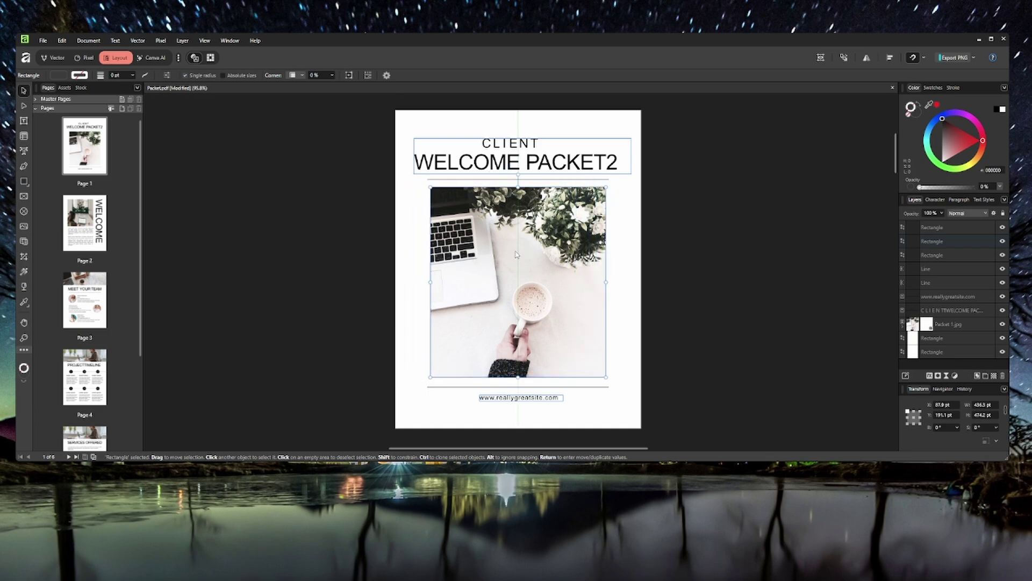
pyautogui.click(624, 252)
pyautogui.moveTo(625, 252); pyautogui.dragTo(584, 244)
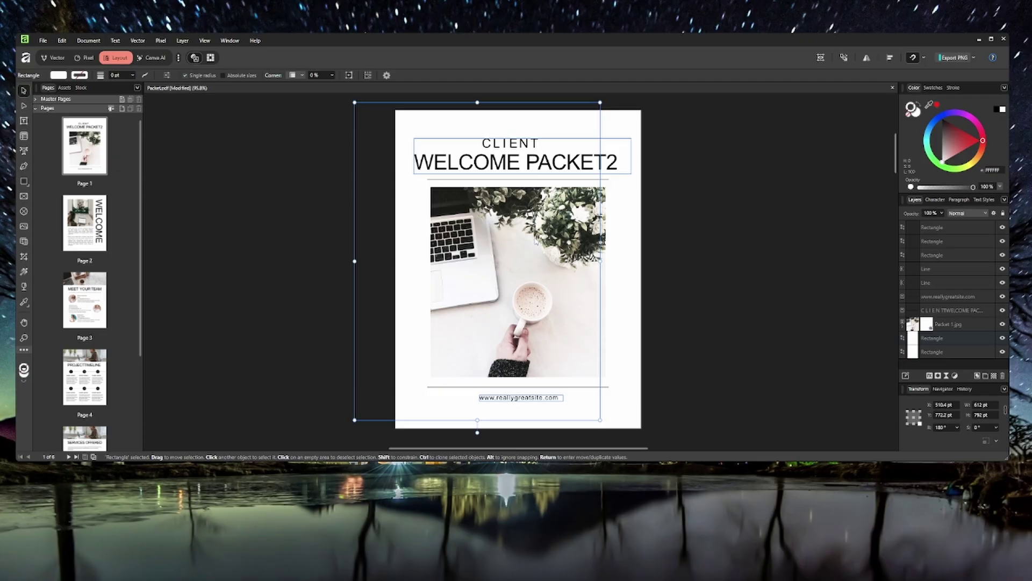
pyautogui.press('Delete')
# Delete the photo's placeholder rectangle and shift the laptop-and-coffee photo left.
pyautogui.click(483, 261)
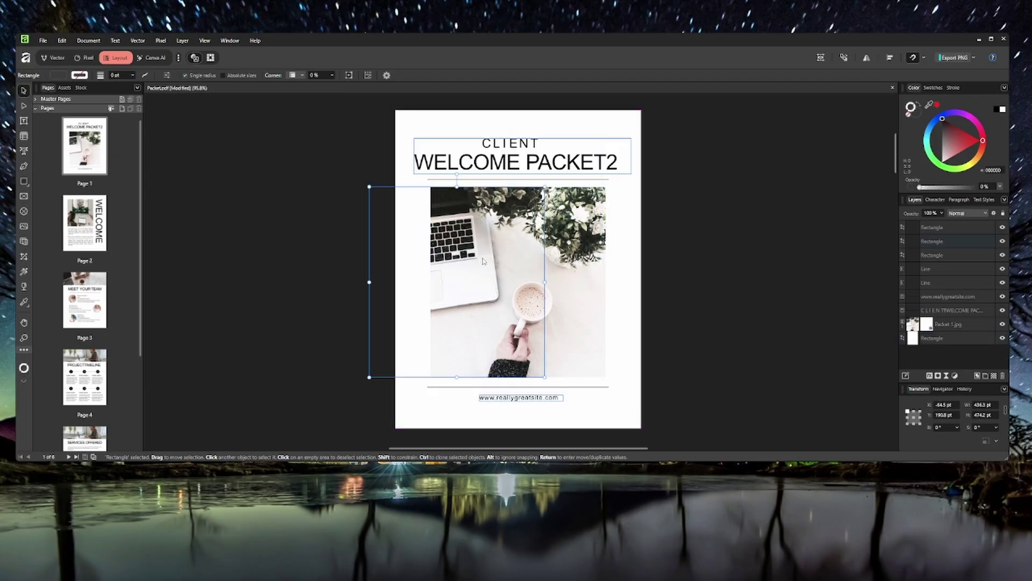
pyautogui.press('Delete')
pyautogui.click(482, 261)
pyautogui.moveTo(551, 276); pyautogui.dragTo(518, 279)
pyautogui.click(555, 399)
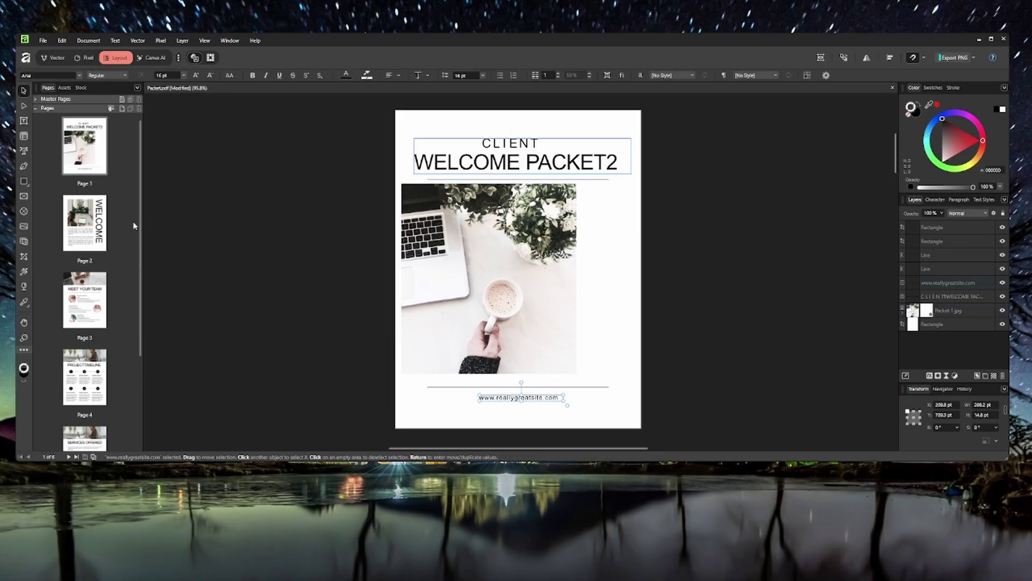
# Page through the Welcome text and Meet Your Team pages, scrolling on toward Next Steps.
pyautogui.click(86, 226)
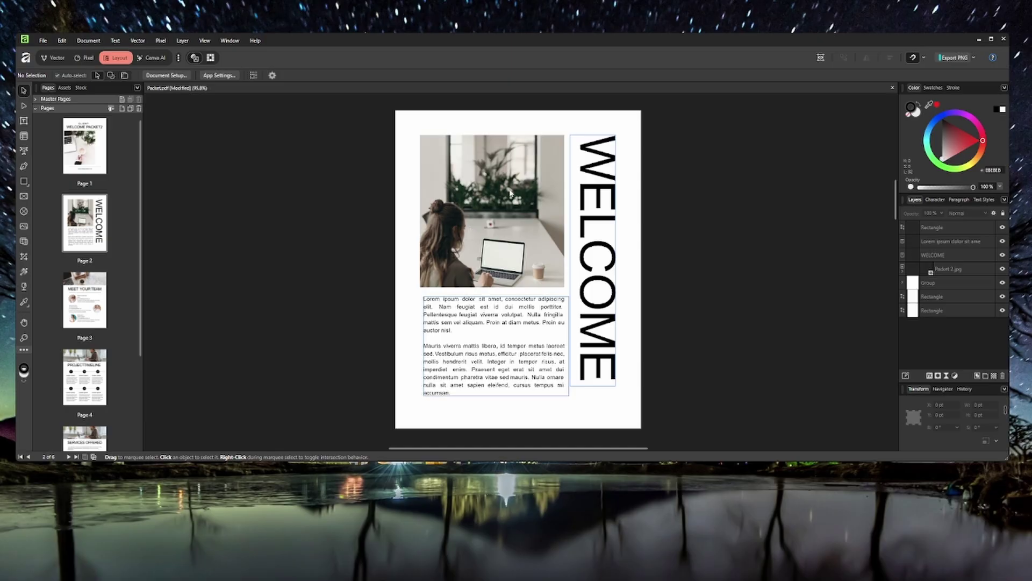
pyautogui.scroll(-2, 519, 329)
pyautogui.doubleClick(479, 288)
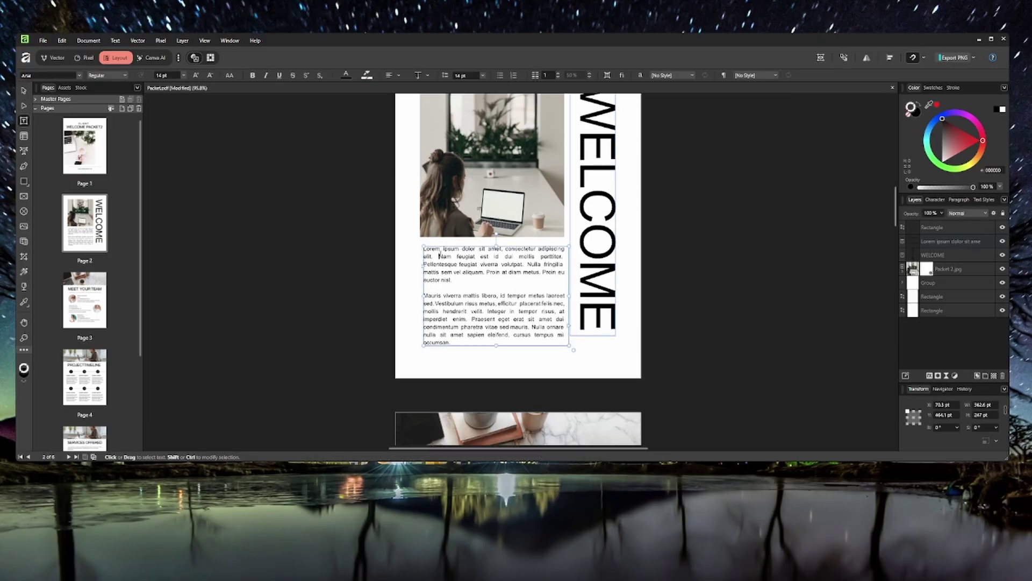
pyautogui.moveTo(438, 256); pyautogui.dragTo(520, 337)
pyautogui.scroll(-10, 519, 338)
pyautogui.click(447, 329)
pyautogui.press('v')
pyautogui.click(447, 329)
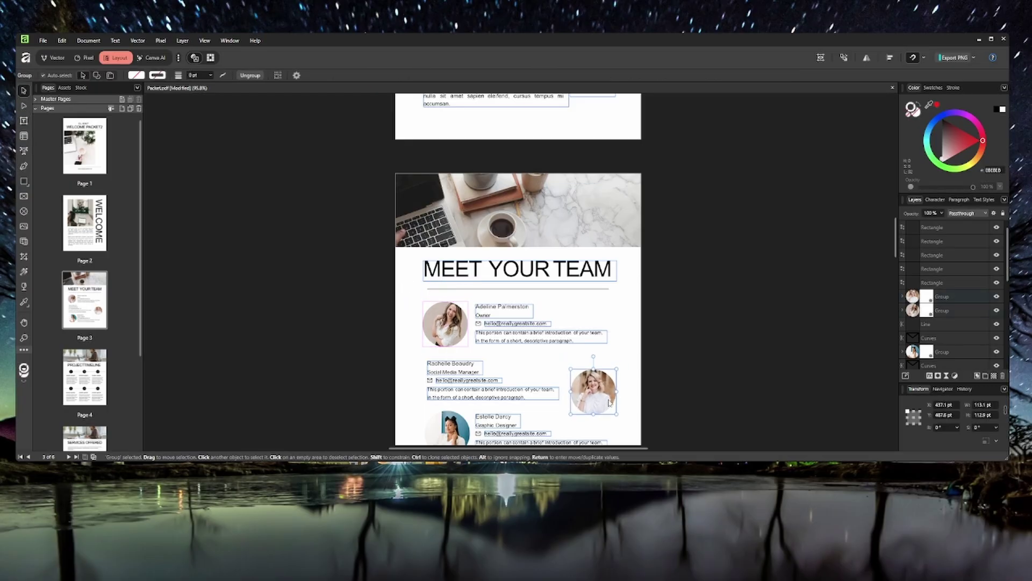
pyautogui.click(618, 350)
pyautogui.scroll(-4, 618, 349)
pyautogui.scroll(-10, 619, 348)
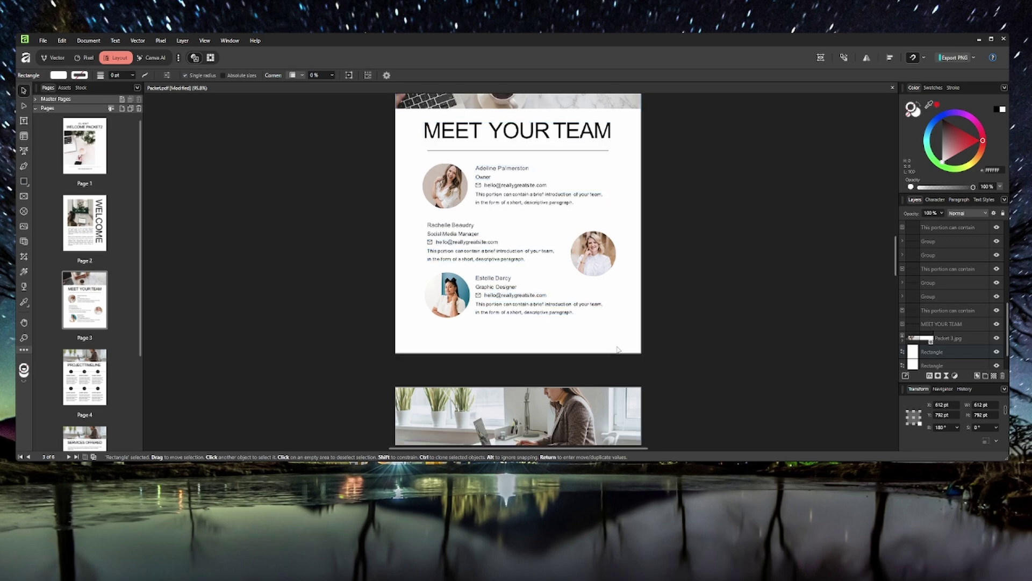
pyautogui.scroll(-20, 613, 359)
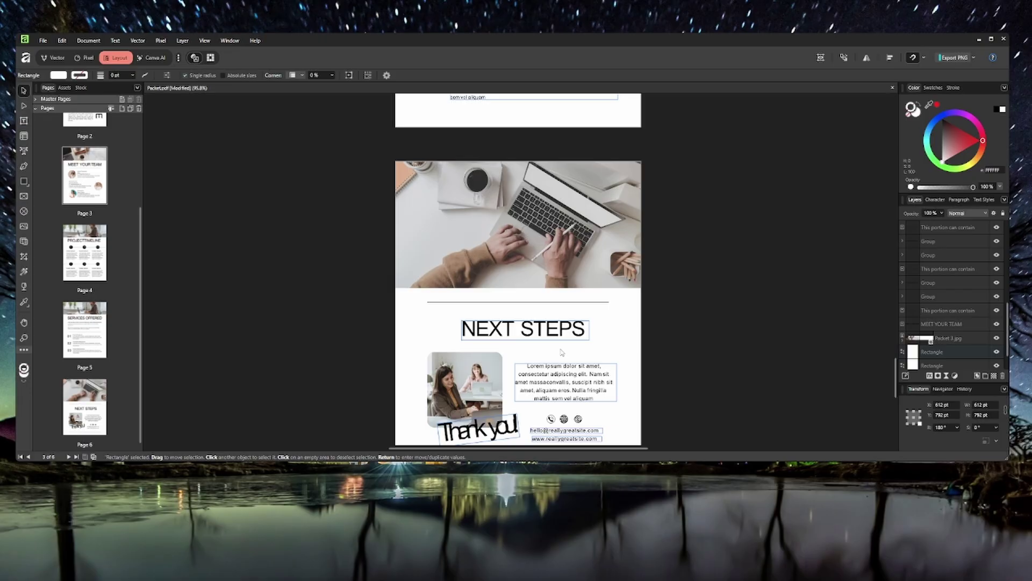
pyautogui.scroll(-3, 562, 352)
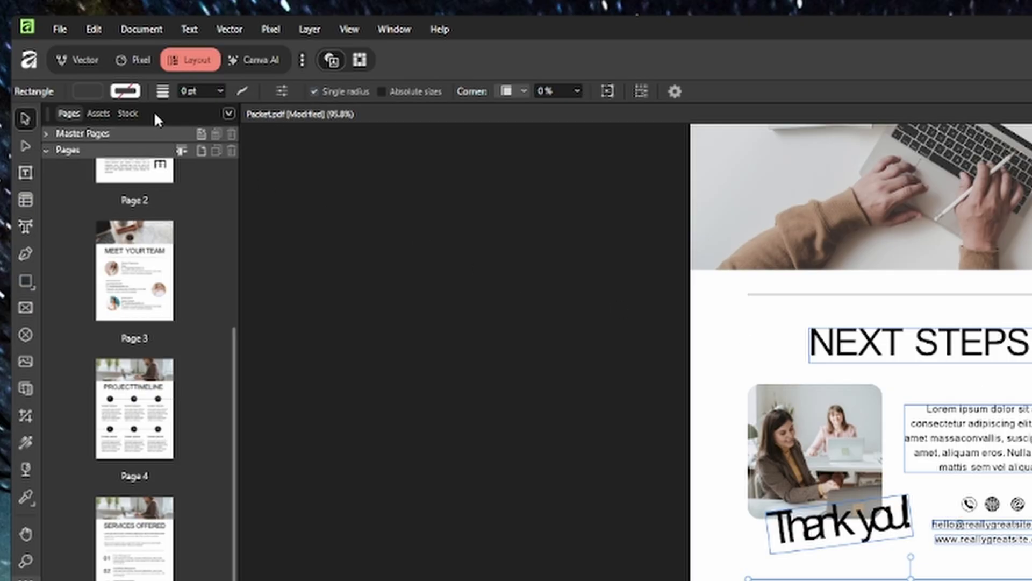
# With the Vector persona's Pencil, sketch test strokes, then draw an arrow beside 01 on Services Offered.
pyautogui.click(83, 60)
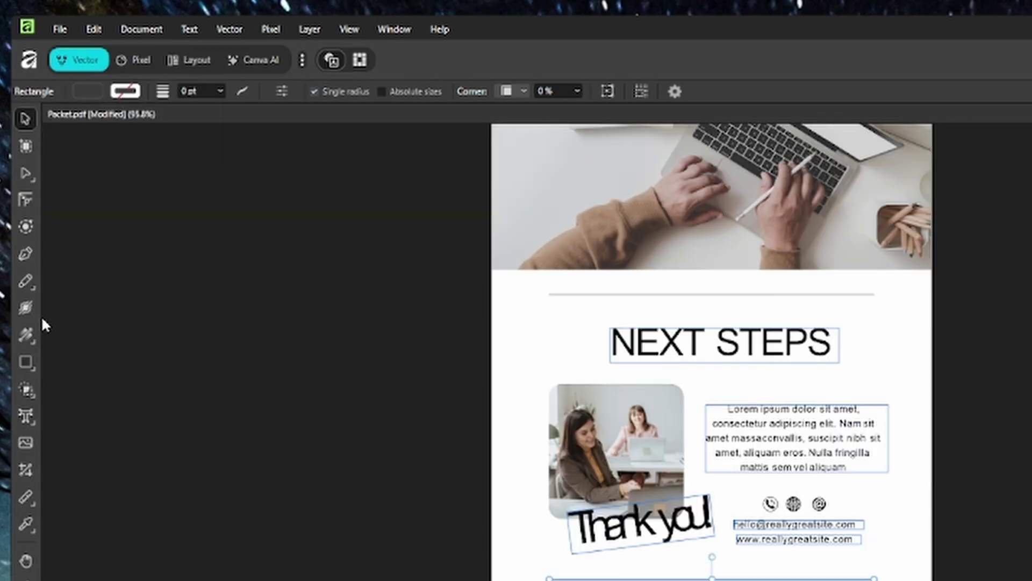
pyautogui.click(27, 282)
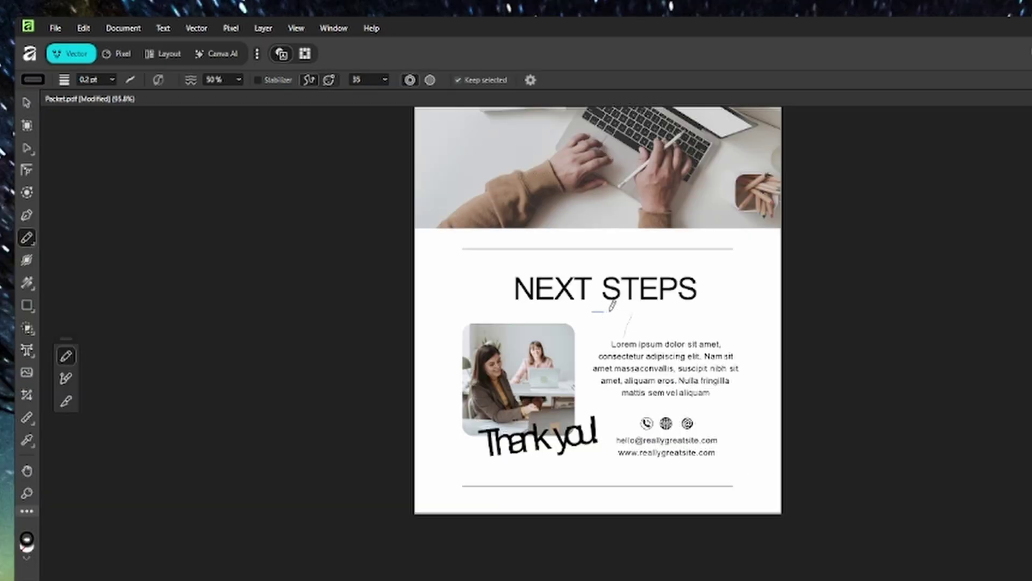
pyautogui.moveTo(703, 368); pyautogui.dragTo(773, 385)
pyautogui.moveTo(637, 329)
pyautogui.mouseDown()
pyautogui.moveTo(689, 315)
pyautogui.moveTo(656, 341)
pyautogui.moveTo(688, 333)
pyautogui.moveTo(696, 308)
pyautogui.moveTo(708, 332)
pyautogui.mouseUp()
pyautogui.moveTo(586, 300)
pyautogui.mouseDown()
pyautogui.moveTo(732, 301)
pyautogui.moveTo(614, 297)
pyautogui.mouseUp()
pyautogui.scroll(10, 625, 397)
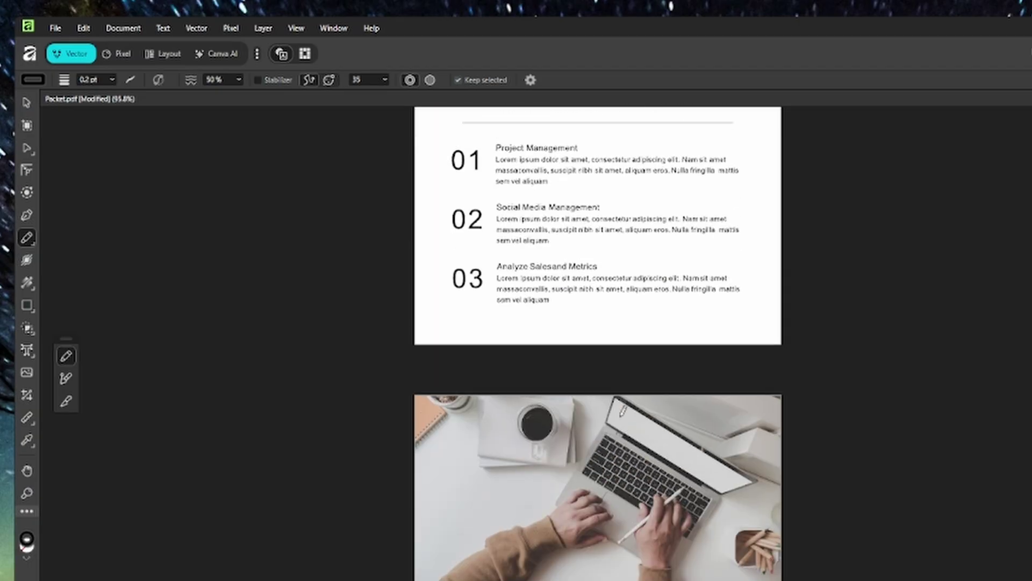
pyautogui.moveTo(433, 227)
pyautogui.mouseDown()
pyautogui.moveTo(459, 266)
pyautogui.moveTo(462, 252)
pyautogui.moveTo(459, 273)
pyautogui.mouseUp()
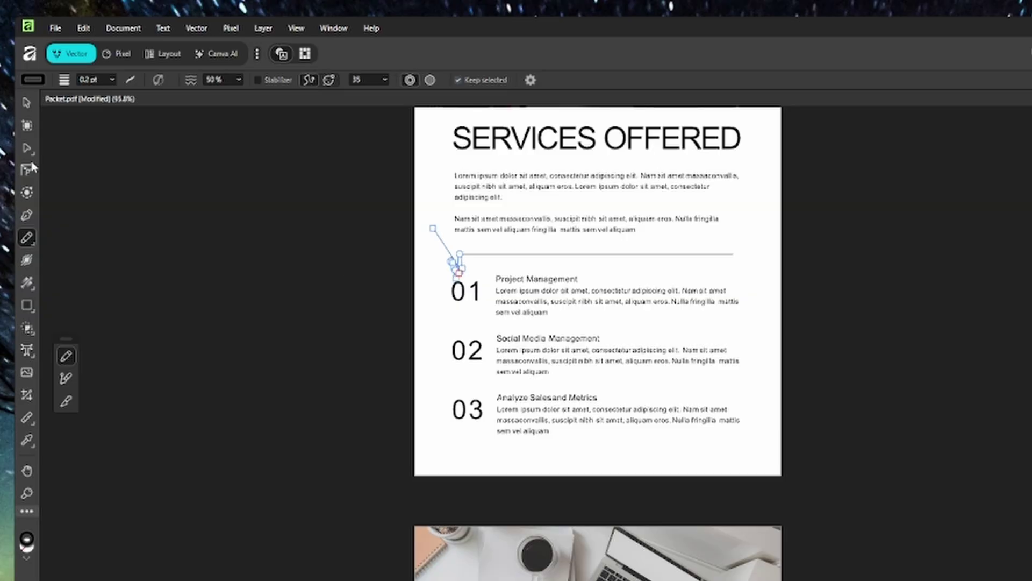
# Back in Layout, add a text frame reading 'Fix This' beside the arrow.
pyautogui.click(163, 55)
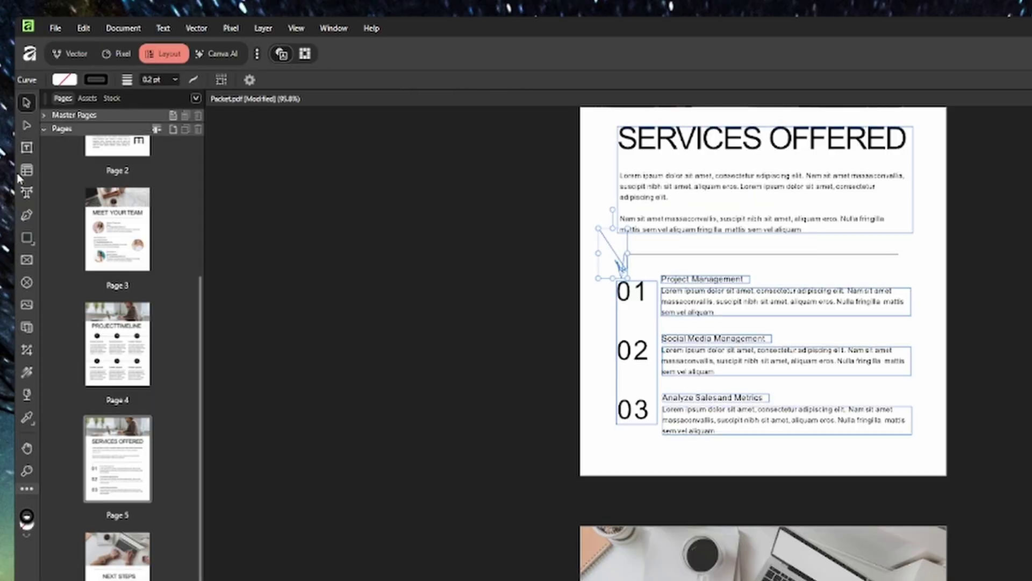
pyautogui.click(26, 148)
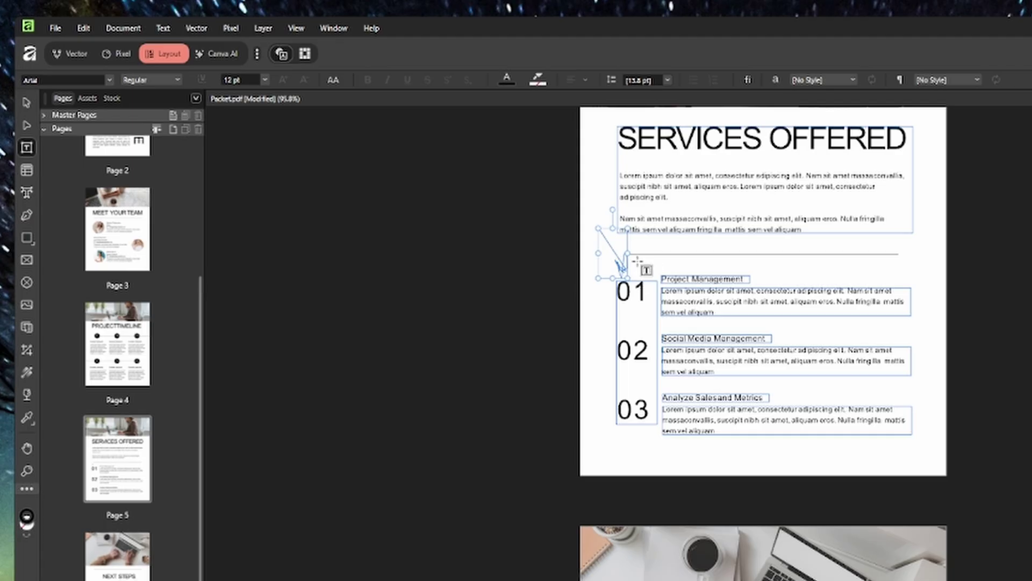
pyautogui.moveTo(638, 260); pyautogui.dragTo(783, 277)
pyautogui.write('Fix This')
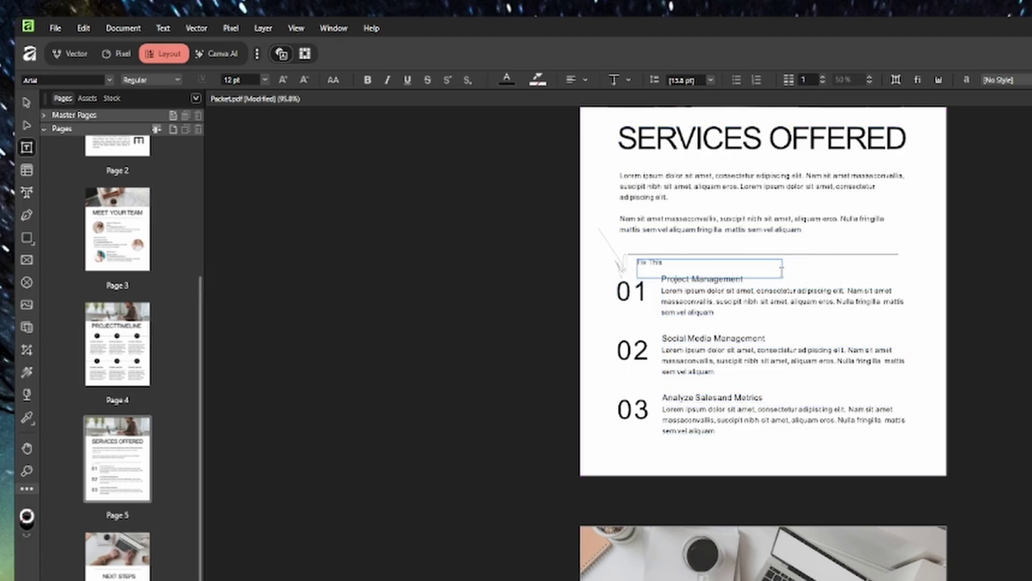
# Format the 'Fix This' note as 24 pt, bold, red text.
pyautogui.hotkey('ctrl', 'a')
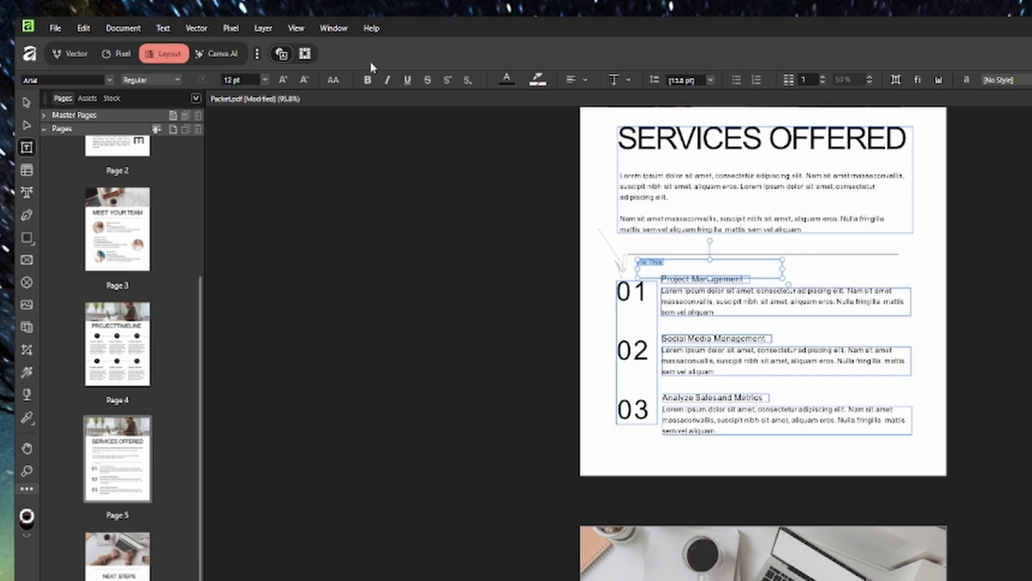
pyautogui.click(265, 80)
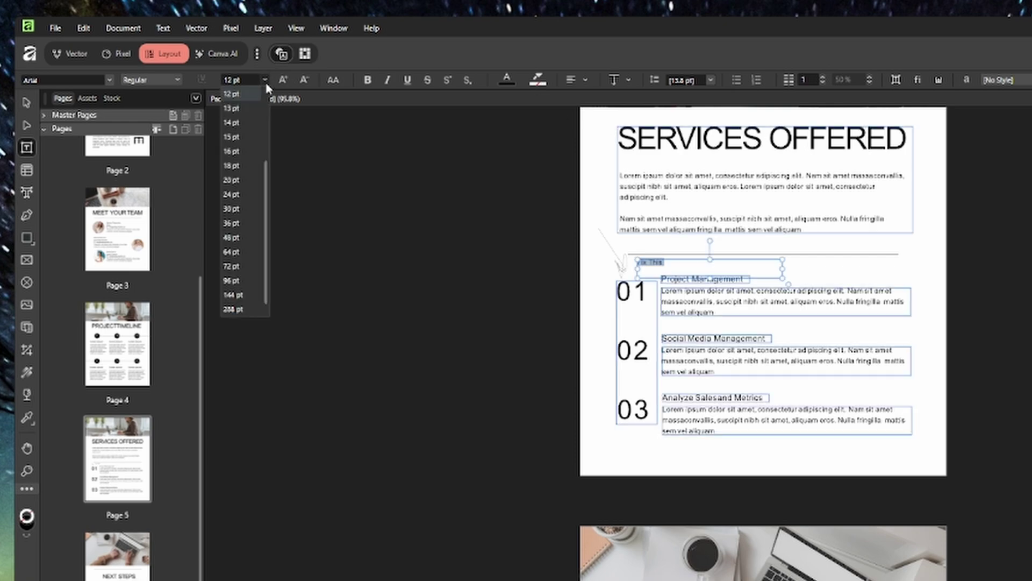
pyautogui.click(246, 195)
pyautogui.click(368, 80)
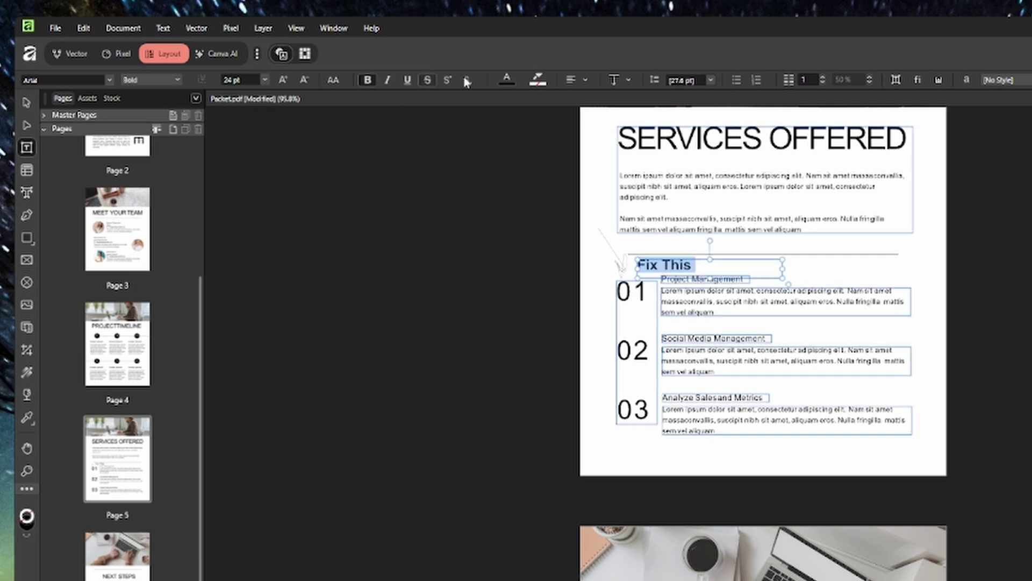
pyautogui.click(507, 80)
pyautogui.click(419, 195)
pyautogui.press('Escape')
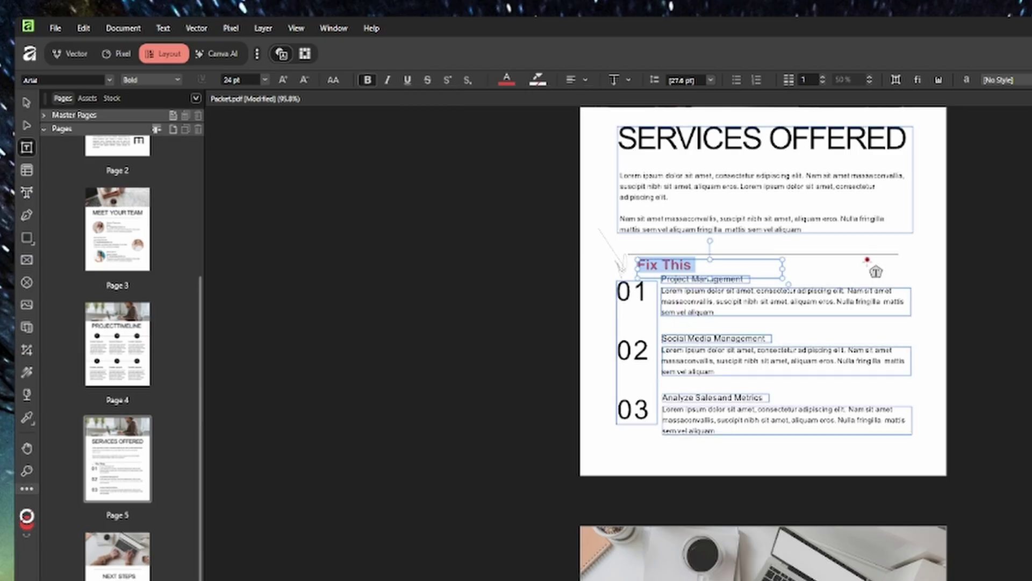
pyautogui.scroll(2, 944, 330)
pyautogui.click(1007, 329)
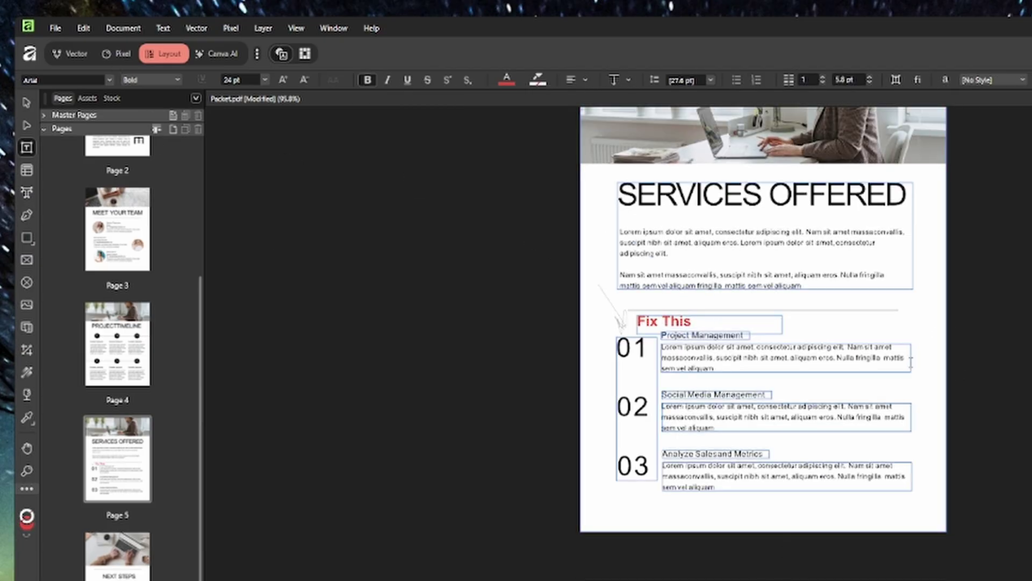
# Show the File menu's Export submenu.
pyautogui.click(56, 29)
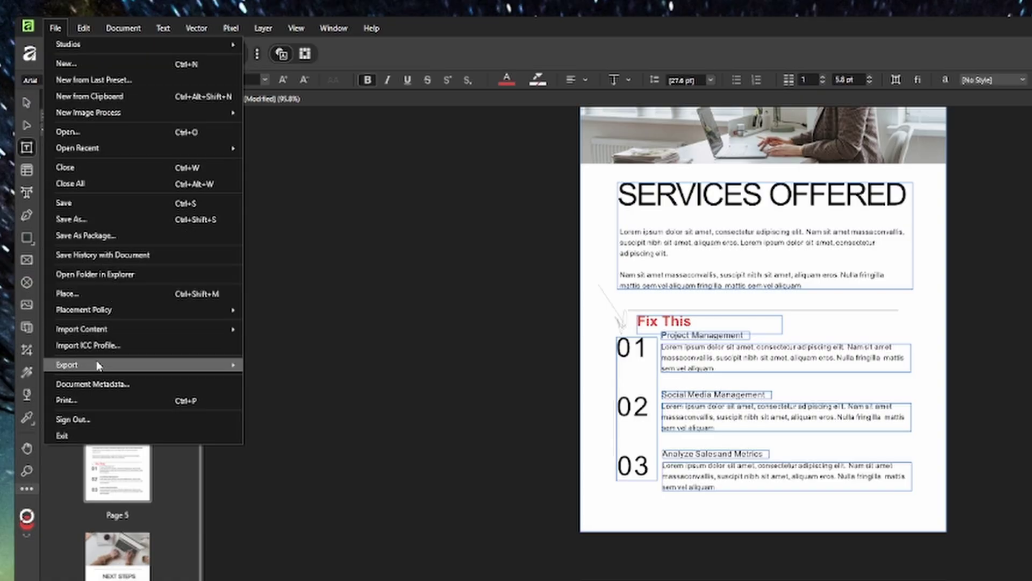
pyautogui.moveTo(99, 365)
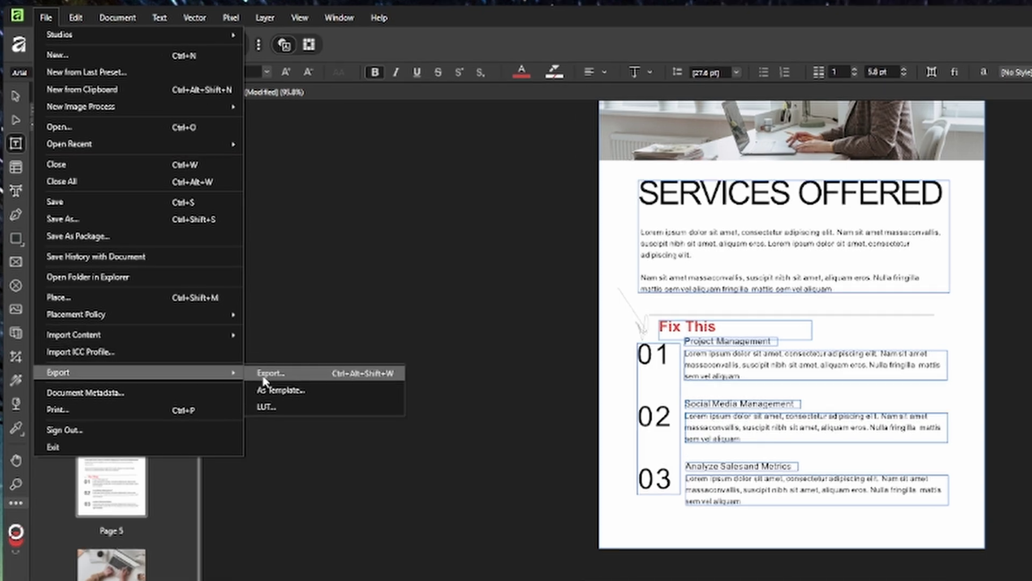
# Open the Export dialog from the File > Export submenu.
pyautogui.click(267, 366)
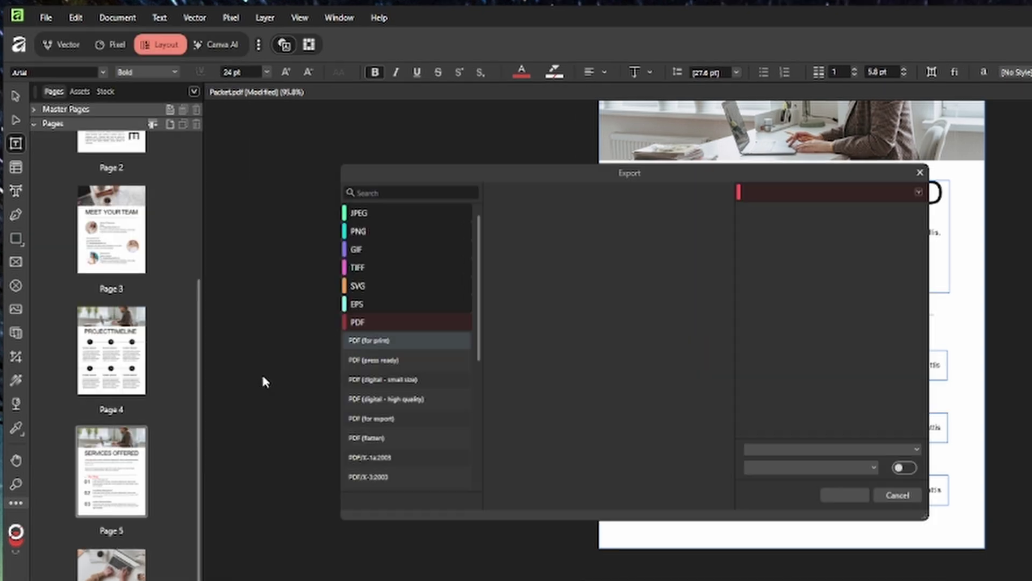